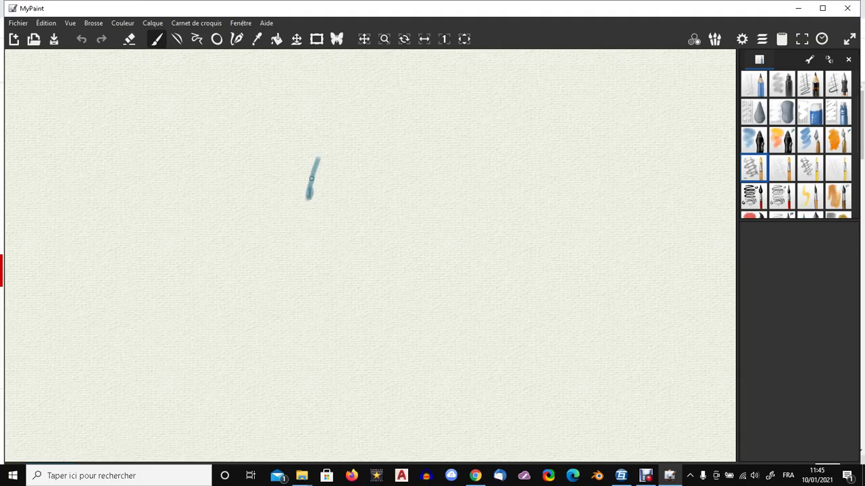
Step: Paint a jagged blue contour for the front of the face and a fan of curved strokes beside it
{"action": "left_click_drag", "start_coordinate": [371, 233], "coordinate": [381, 263]}
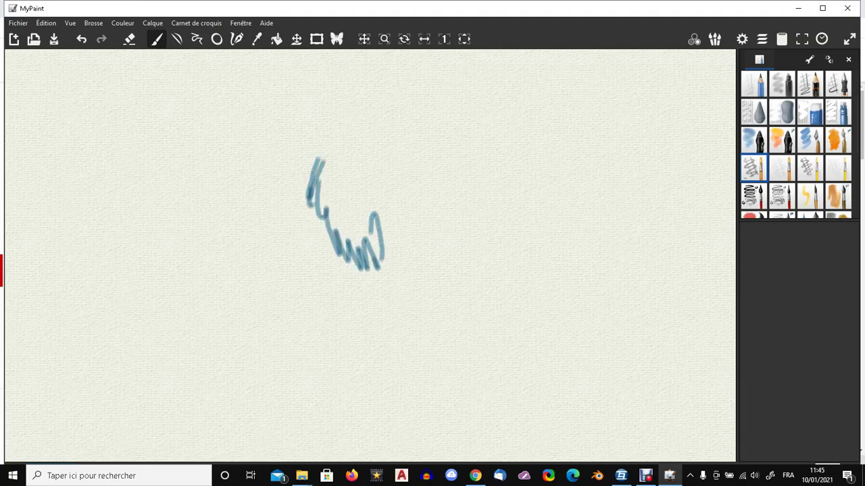
{"action": "left_click_drag", "start_coordinate": [387, 163], "coordinate": [385, 235]}
{"action": "mouse_move", "coordinate": [401, 148]}
{"action": "left_mouse_down"}
{"action": "mouse_move", "coordinate": [396, 229]}
{"action": "mouse_move", "coordinate": [405, 228]}
{"action": "left_mouse_up"}
{"action": "left_click_drag", "start_coordinate": [430, 128], "coordinate": [420, 220]}
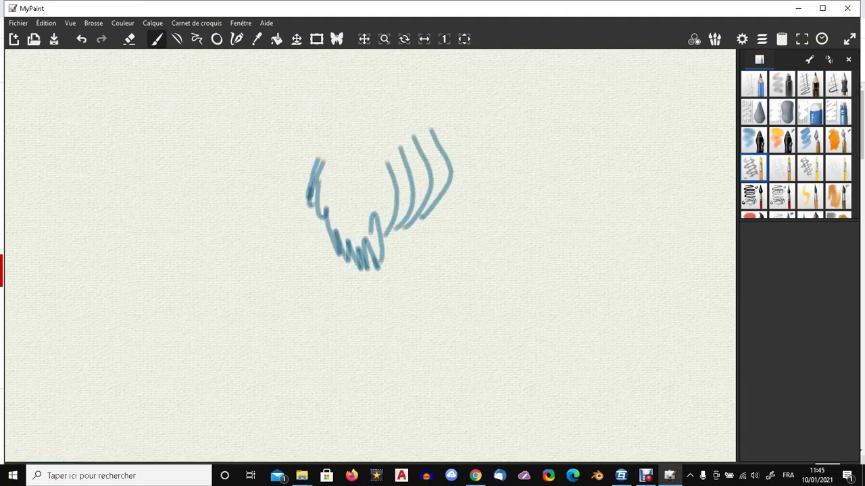
{"action": "left_click_drag", "start_coordinate": [450, 143], "coordinate": [423, 224]}
Step: Paint a curly beard outline sweeping down and up the face's right side, plus two ring-shaped eyes with a curved brow line
{"action": "mouse_move", "coordinate": [438, 207]}
{"action": "left_mouse_down"}
{"action": "mouse_move", "coordinate": [412, 278]}
{"action": "mouse_move", "coordinate": [398, 295]}
{"action": "mouse_move", "coordinate": [423, 304]}
{"action": "mouse_move", "coordinate": [446, 353]}
{"action": "left_mouse_up"}
{"action": "mouse_move", "coordinate": [446, 314]}
{"action": "left_mouse_down"}
{"action": "mouse_move", "coordinate": [519, 278]}
{"action": "mouse_move", "coordinate": [532, 214]}
{"action": "mouse_move", "coordinate": [578, 191]}
{"action": "left_mouse_up"}
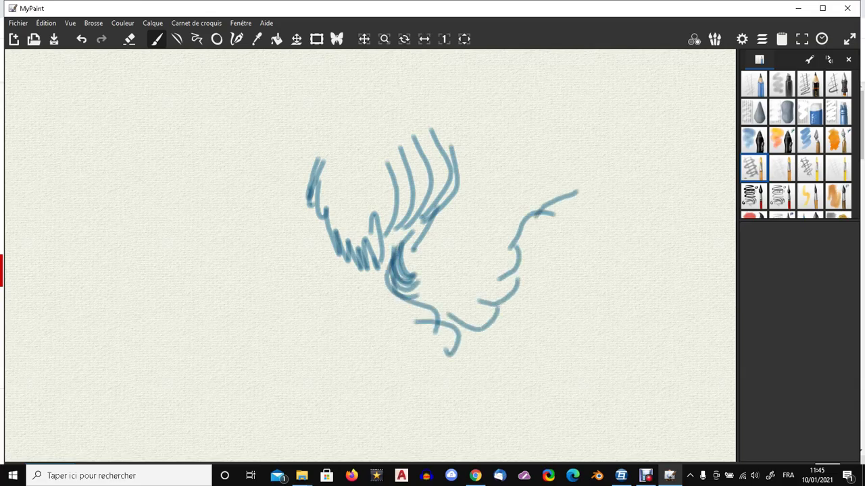
{"action": "mouse_move", "coordinate": [569, 159]}
{"action": "left_mouse_down"}
{"action": "mouse_move", "coordinate": [572, 179]}
{"action": "mouse_move", "coordinate": [546, 249]}
{"action": "left_mouse_up"}
{"action": "left_click_drag", "start_coordinate": [539, 218], "coordinate": [549, 273]}
{"action": "mouse_move", "coordinate": [523, 250]}
{"action": "left_mouse_down"}
{"action": "mouse_move", "coordinate": [532, 285]}
{"action": "mouse_move", "coordinate": [512, 316]}
{"action": "mouse_move", "coordinate": [485, 329]}
{"action": "left_mouse_up"}
{"action": "mouse_move", "coordinate": [488, 321]}
{"action": "left_mouse_down"}
{"action": "mouse_move", "coordinate": [495, 352]}
{"action": "mouse_move", "coordinate": [436, 352]}
{"action": "mouse_move", "coordinate": [459, 342]}
{"action": "left_mouse_up"}
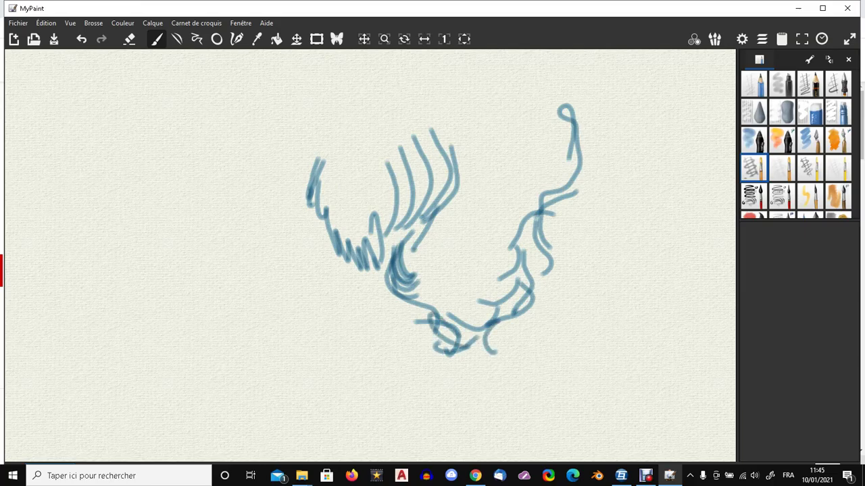
{"action": "mouse_move", "coordinate": [434, 127]}
{"action": "left_mouse_down"}
{"action": "mouse_move", "coordinate": [478, 126]}
{"action": "mouse_move", "coordinate": [439, 108]}
{"action": "left_mouse_up"}
{"action": "mouse_move", "coordinate": [365, 119]}
{"action": "left_mouse_down"}
{"action": "mouse_move", "coordinate": [328, 122]}
{"action": "mouse_move", "coordinate": [362, 114]}
{"action": "mouse_move", "coordinate": [388, 66]}
{"action": "mouse_move", "coordinate": [375, 54]}
{"action": "mouse_move", "coordinate": [358, 56]}
{"action": "left_mouse_up"}
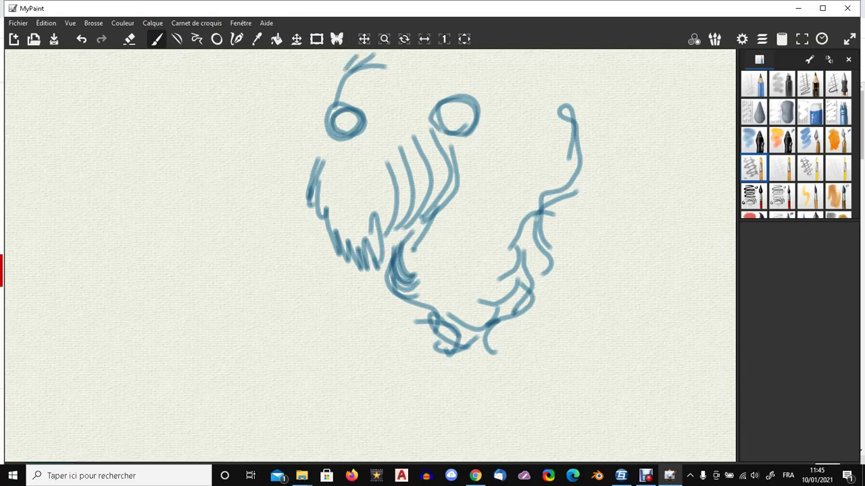
Step: Paint a rough freehand rectangular frame around the whole face
{"action": "scroll", "coordinate": [402, 181], "scroll_direction": "down", "scroll_amount": 9}
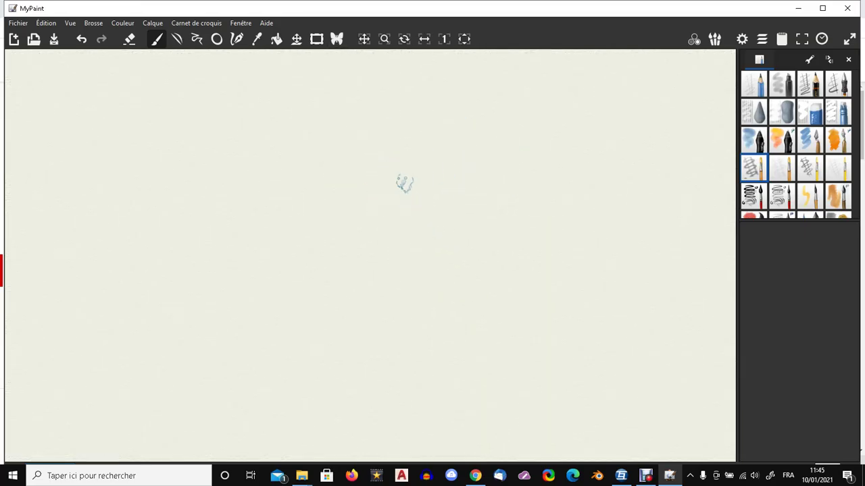
{"action": "right_click", "coordinate": [472, 178]}
{"action": "key", "text": "Escape"}
{"action": "scroll", "coordinate": [404, 177], "scroll_direction": "up", "scroll_amount": 12}
{"action": "scroll", "coordinate": [412, 189], "scroll_direction": "down", "scroll_amount": 8}
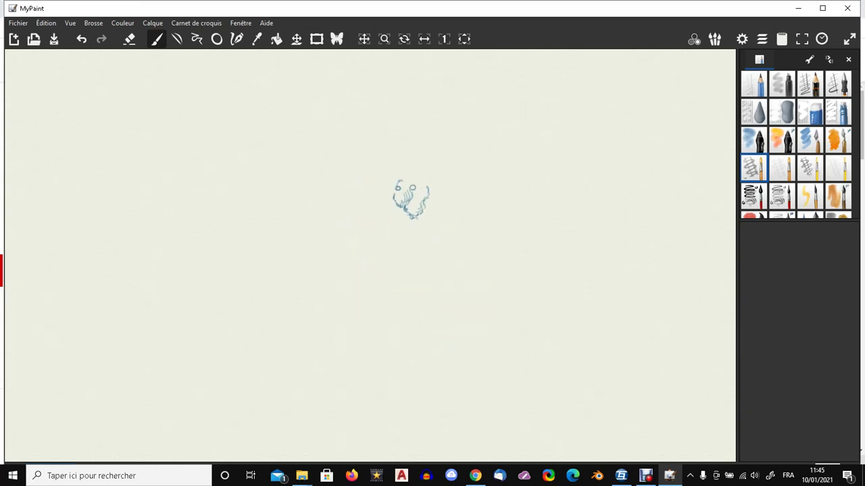
{"action": "scroll", "coordinate": [412, 189], "scroll_direction": "up", "scroll_amount": 6}
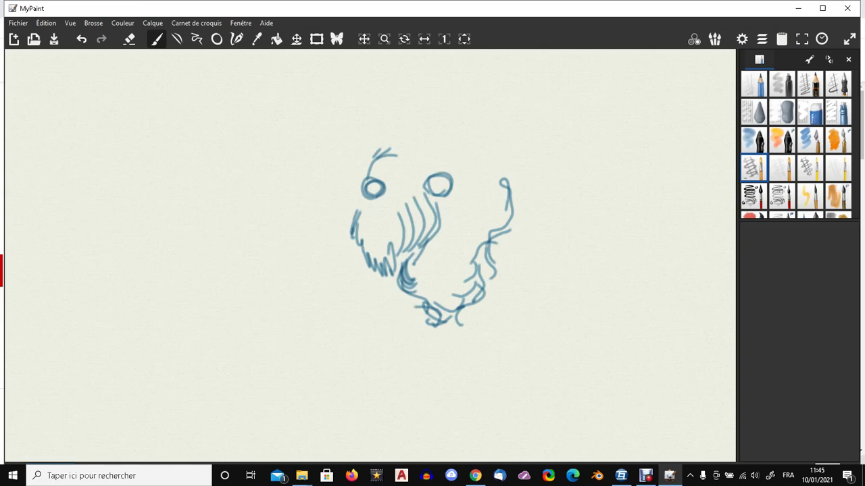
{"action": "mouse_move", "coordinate": [259, 92]}
{"action": "left_mouse_down"}
{"action": "mouse_move", "coordinate": [234, 429]}
{"action": "mouse_move", "coordinate": [266, 437]}
{"action": "mouse_move", "coordinate": [600, 427]}
{"action": "mouse_move", "coordinate": [592, 193]}
{"action": "mouse_move", "coordinate": [601, 78]}
{"action": "mouse_move", "coordinate": [614, 50]}
{"action": "mouse_move", "coordinate": [255, 78]}
{"action": "left_mouse_up"}
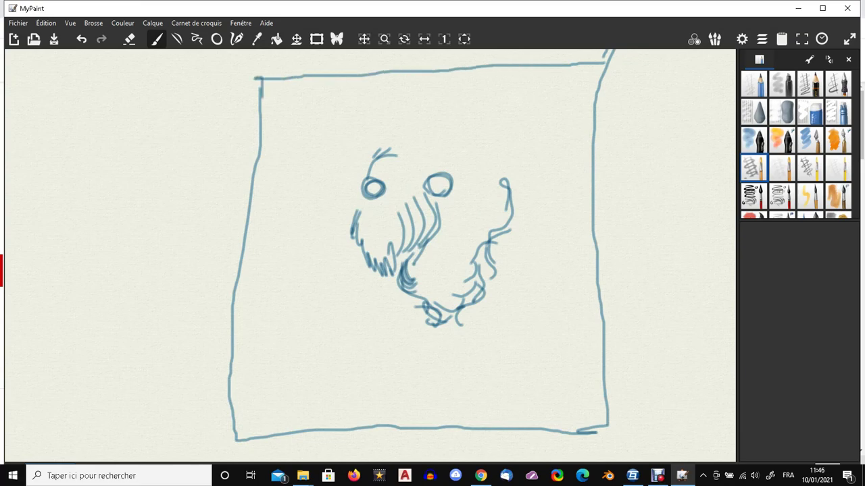
Step: Paint a wavy scribble inside the frame's left edge and loose curves with a short dash outside it
{"action": "mouse_move", "coordinate": [275, 205]}
{"action": "left_mouse_down"}
{"action": "mouse_move", "coordinate": [267, 226]}
{"action": "mouse_move", "coordinate": [310, 260]}
{"action": "left_mouse_up"}
{"action": "mouse_move", "coordinate": [148, 264]}
{"action": "left_mouse_down"}
{"action": "mouse_move", "coordinate": [144, 187]}
{"action": "mouse_move", "coordinate": [170, 149]}
{"action": "mouse_move", "coordinate": [223, 172]}
{"action": "left_mouse_up"}
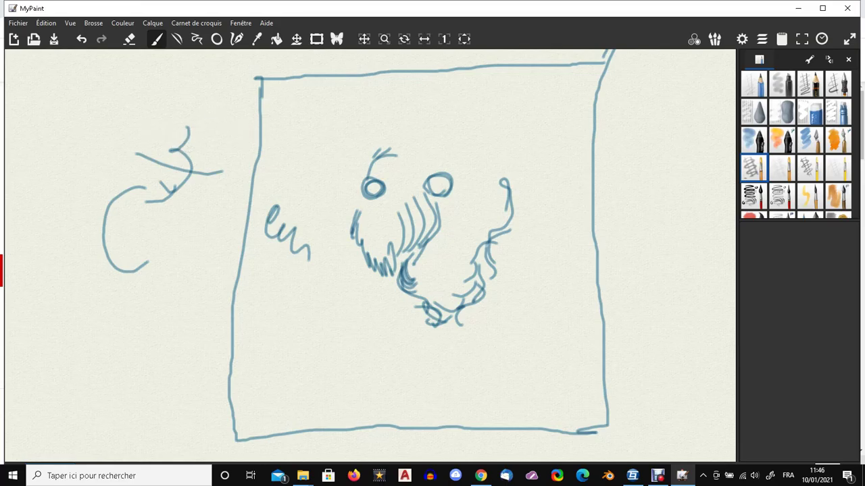
{"action": "right_click", "coordinate": [124, 138]}
{"action": "key", "text": "Escape"}
{"action": "left_click_drag", "start_coordinate": [74, 158], "coordinate": [105, 150]}
Step: Examine the strokes and paper texture at pixel level, and view the whole framed sketch
{"action": "mouse_move", "coordinate": [284, 257]}
{"action": "left_mouse_down"}
{"action": "mouse_move", "coordinate": [342, 239]}
{"action": "mouse_move", "coordinate": [405, 249]}
{"action": "mouse_move", "coordinate": [366, 247]}
{"action": "mouse_move", "coordinate": [525, 246]}
{"action": "mouse_move", "coordinate": [317, 244]}
{"action": "mouse_move", "coordinate": [512, 246]}
{"action": "left_mouse_up"}
{"action": "mouse_move", "coordinate": [338, 250]}
{"action": "left_mouse_down"}
{"action": "mouse_move", "coordinate": [483, 262]}
{"action": "mouse_move", "coordinate": [492, 246]}
{"action": "mouse_move", "coordinate": [516, 248]}
{"action": "left_mouse_up"}
{"action": "left_click_drag", "start_coordinate": [352, 250], "coordinate": [473, 250]}
{"action": "left_click_drag", "start_coordinate": [540, 250], "coordinate": [304, 240]}
{"action": "left_click_drag", "start_coordinate": [540, 250], "coordinate": [241, 209]}
{"action": "left_click_drag", "start_coordinate": [527, 250], "coordinate": [261, 219]}
{"action": "scroll", "coordinate": [466, 165], "scroll_direction": "up", "scroll_amount": 10}
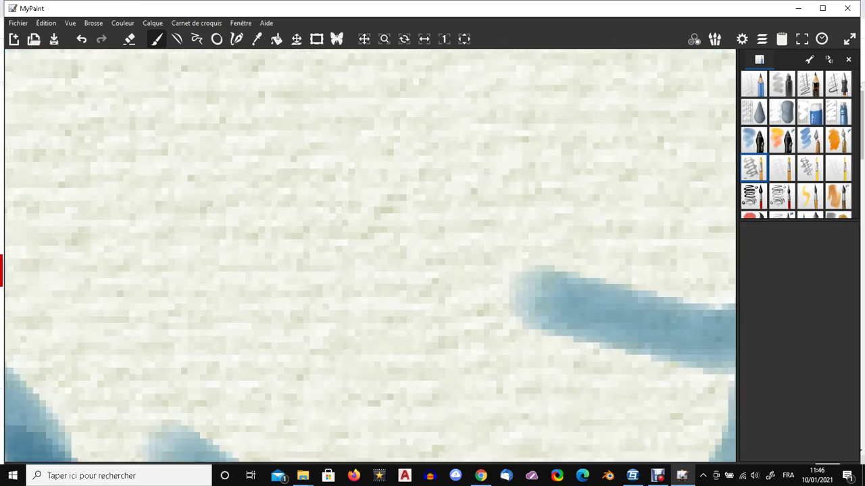
{"action": "scroll", "coordinate": [444, 189], "scroll_direction": "down", "scroll_amount": 5}
{"action": "scroll", "coordinate": [446, 187], "scroll_direction": "up", "scroll_amount": 9}
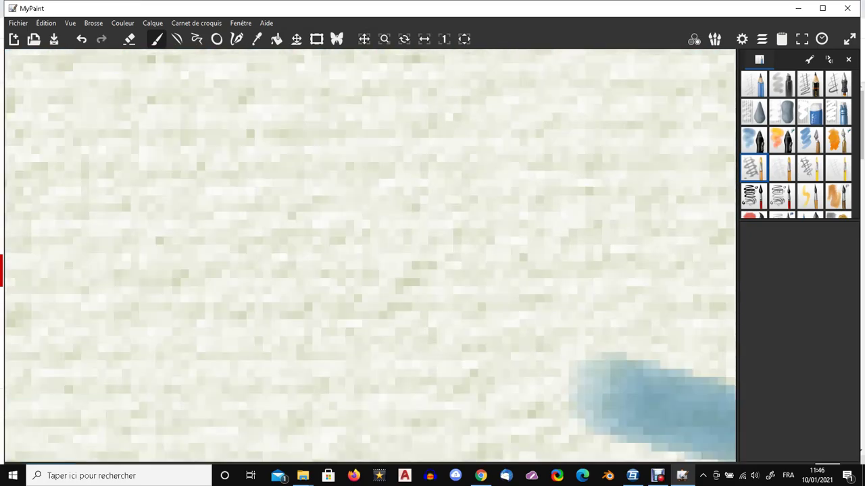
{"action": "scroll", "coordinate": [445, 195], "scroll_direction": "down", "scroll_amount": 6}
{"action": "scroll", "coordinate": [370, 255], "scroll_direction": "down", "scroll_amount": 4}
{"action": "scroll", "coordinate": [370, 255], "scroll_direction": "up", "scroll_amount": 12}
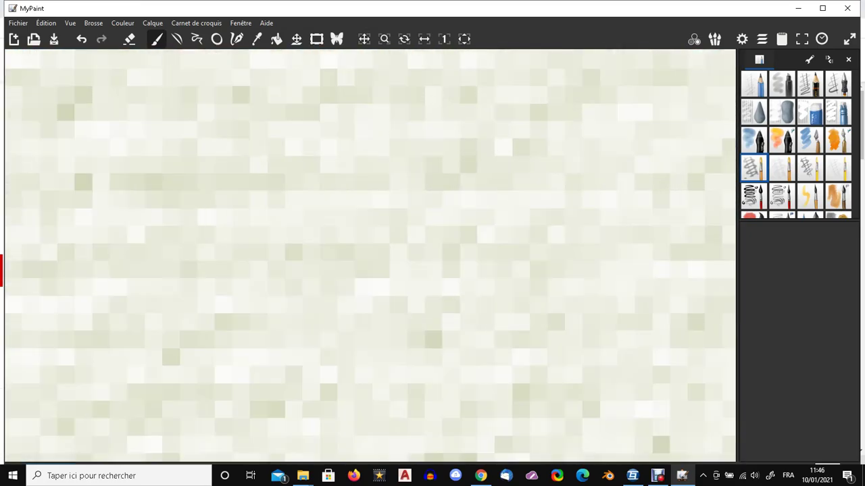
{"action": "scroll", "coordinate": [370, 255], "scroll_direction": "down", "scroll_amount": 12}
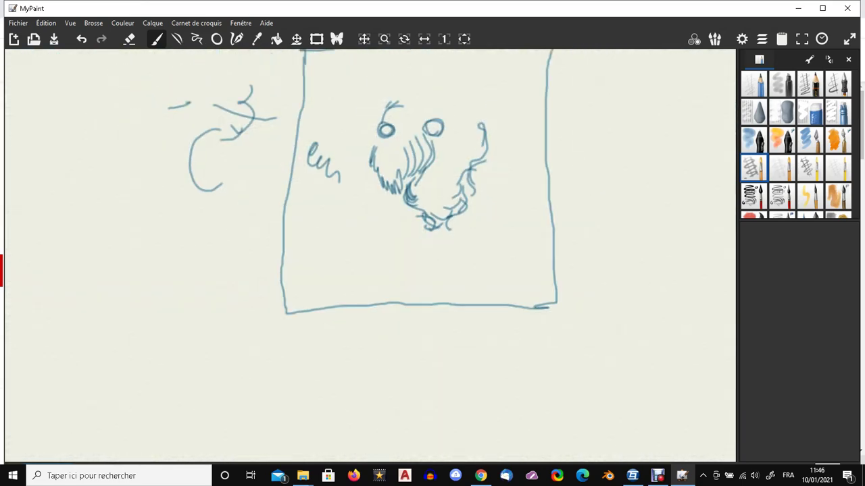
{"action": "scroll", "coordinate": [370, 255], "scroll_direction": "up", "scroll_amount": 2}
{"action": "scroll", "coordinate": [371, 255], "scroll_direction": "down", "scroll_amount": 2}
{"action": "scroll", "coordinate": [370, 256], "scroll_direction": "up", "scroll_amount": 5}
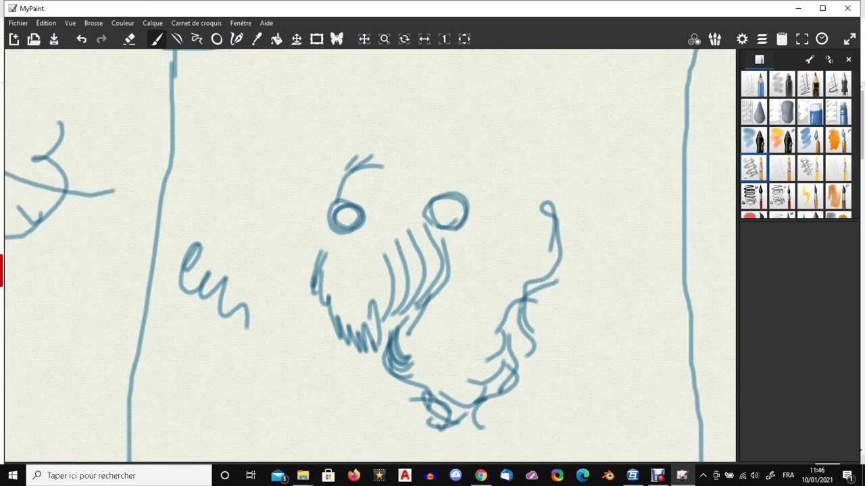
Step: Paint spiky hair across the top of the head and thicken the outline down the face's right side
{"action": "mouse_move", "coordinate": [365, 157]}
{"action": "left_mouse_down"}
{"action": "mouse_move", "coordinate": [398, 134]}
{"action": "mouse_move", "coordinate": [403, 91]}
{"action": "mouse_move", "coordinate": [407, 126]}
{"action": "left_mouse_up"}
{"action": "mouse_move", "coordinate": [404, 78]}
{"action": "left_mouse_down"}
{"action": "mouse_move", "coordinate": [421, 114]}
{"action": "mouse_move", "coordinate": [407, 136]}
{"action": "left_mouse_up"}
{"action": "mouse_move", "coordinate": [427, 94]}
{"action": "left_mouse_down"}
{"action": "mouse_move", "coordinate": [409, 133]}
{"action": "mouse_move", "coordinate": [429, 125]}
{"action": "mouse_move", "coordinate": [447, 130]}
{"action": "mouse_move", "coordinate": [494, 159]}
{"action": "mouse_move", "coordinate": [504, 116]}
{"action": "mouse_move", "coordinate": [507, 157]}
{"action": "left_mouse_up"}
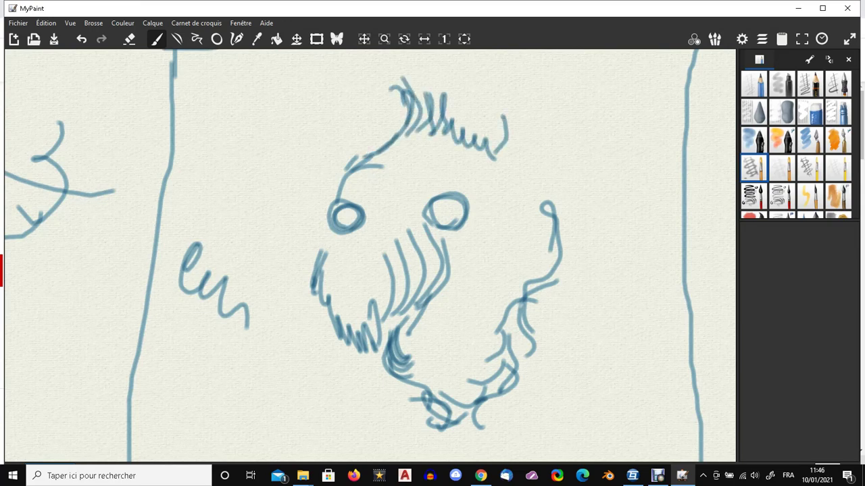
{"action": "mouse_move", "coordinate": [501, 118]}
{"action": "left_mouse_down"}
{"action": "mouse_move", "coordinate": [505, 165]}
{"action": "mouse_move", "coordinate": [528, 173]}
{"action": "mouse_move", "coordinate": [551, 200]}
{"action": "left_mouse_up"}
{"action": "mouse_move", "coordinate": [550, 149]}
{"action": "left_mouse_down"}
{"action": "mouse_move", "coordinate": [560, 237]}
{"action": "mouse_move", "coordinate": [533, 294]}
{"action": "mouse_move", "coordinate": [517, 374]}
{"action": "mouse_move", "coordinate": [482, 404]}
{"action": "mouse_move", "coordinate": [429, 413]}
{"action": "left_mouse_up"}
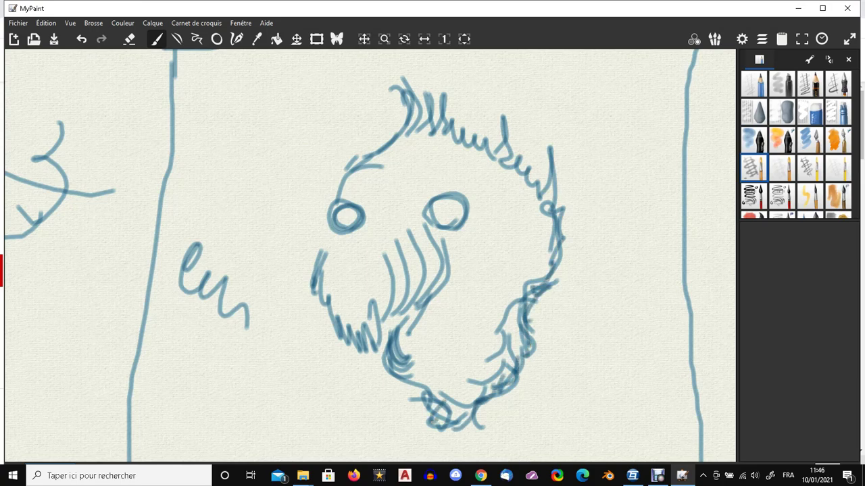
Step: Strengthen the chin and beard outline and add more curved strokes between the nose and mouth
{"action": "mouse_move", "coordinate": [408, 316]}
{"action": "left_mouse_down"}
{"action": "mouse_move", "coordinate": [390, 357]}
{"action": "mouse_move", "coordinate": [423, 392]}
{"action": "mouse_move", "coordinate": [460, 412]}
{"action": "left_mouse_up"}
{"action": "left_click_drag", "start_coordinate": [432, 252], "coordinate": [415, 309]}
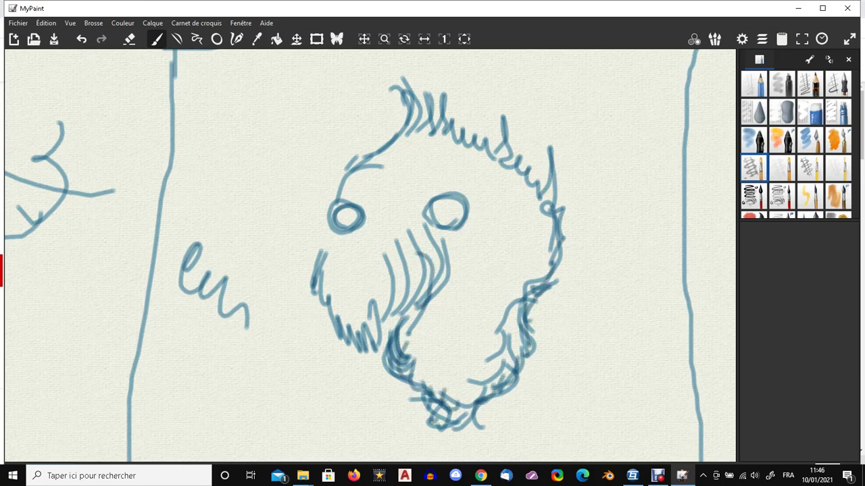
{"action": "left_click_drag", "start_coordinate": [424, 231], "coordinate": [412, 284]}
{"action": "mouse_move", "coordinate": [418, 258]}
{"action": "left_mouse_down"}
{"action": "mouse_move", "coordinate": [392, 308]}
{"action": "mouse_move", "coordinate": [359, 334]}
{"action": "left_mouse_up"}
Step: Close the outline below the left eye, paint eyebrows above both eyes, and thicken the hair
{"action": "mouse_move", "coordinate": [340, 227]}
{"action": "left_mouse_down"}
{"action": "mouse_move", "coordinate": [319, 261]}
{"action": "mouse_move", "coordinate": [344, 232]}
{"action": "left_mouse_up"}
{"action": "mouse_move", "coordinate": [331, 176]}
{"action": "left_mouse_down"}
{"action": "mouse_move", "coordinate": [375, 196]}
{"action": "mouse_move", "coordinate": [350, 184]}
{"action": "left_mouse_up"}
{"action": "left_click_drag", "start_coordinate": [348, 176], "coordinate": [385, 199]}
{"action": "mouse_move", "coordinate": [430, 192]}
{"action": "left_mouse_down"}
{"action": "mouse_move", "coordinate": [467, 185]}
{"action": "mouse_move", "coordinate": [452, 174]}
{"action": "mouse_move", "coordinate": [490, 190]}
{"action": "left_mouse_up"}
{"action": "mouse_move", "coordinate": [470, 182]}
{"action": "left_mouse_down"}
{"action": "mouse_move", "coordinate": [494, 156]}
{"action": "mouse_move", "coordinate": [420, 180]}
{"action": "mouse_move", "coordinate": [432, 195]}
{"action": "mouse_move", "coordinate": [453, 177]}
{"action": "mouse_move", "coordinate": [488, 169]}
{"action": "left_mouse_up"}
{"action": "mouse_move", "coordinate": [405, 138]}
{"action": "left_mouse_down"}
{"action": "mouse_move", "coordinate": [433, 95]}
{"action": "mouse_move", "coordinate": [462, 135]}
{"action": "mouse_move", "coordinate": [520, 162]}
{"action": "left_mouse_up"}
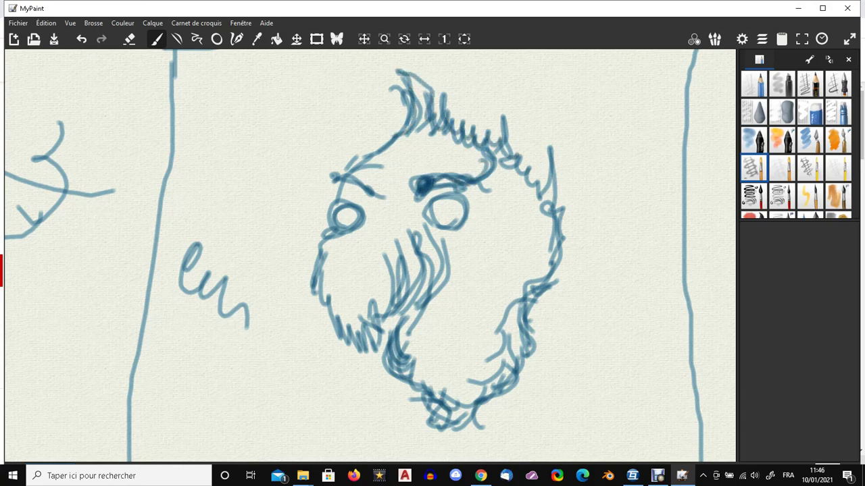
Step: Sketch light hatching and scribbles to the right of the face with the blue pencil brush and the charcoal-style brush next to it
{"action": "left_click", "coordinate": [754, 85]}
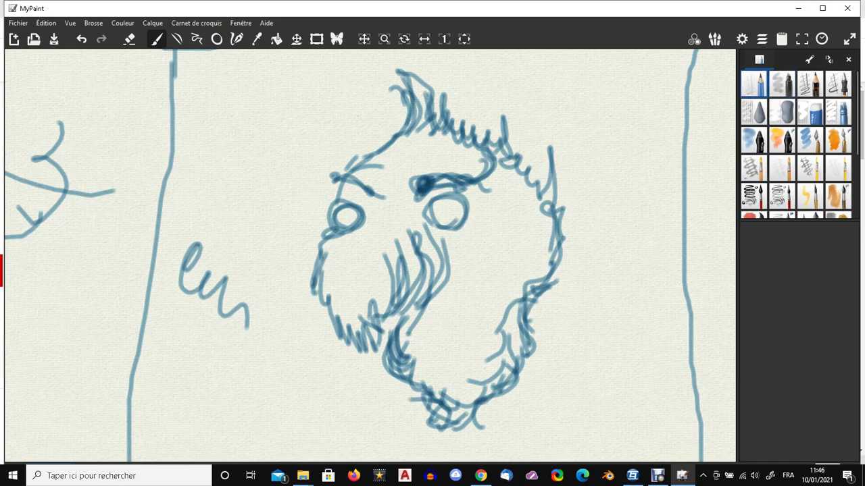
{"action": "mouse_move", "coordinate": [583, 102]}
{"action": "left_mouse_down"}
{"action": "mouse_move", "coordinate": [612, 121]}
{"action": "mouse_move", "coordinate": [598, 151]}
{"action": "mouse_move", "coordinate": [604, 206]}
{"action": "left_mouse_up"}
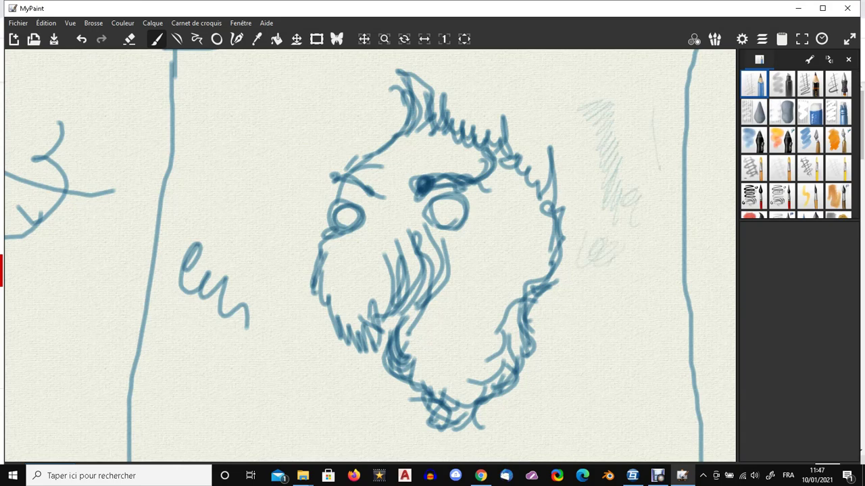
{"action": "left_click", "coordinate": [784, 87]}
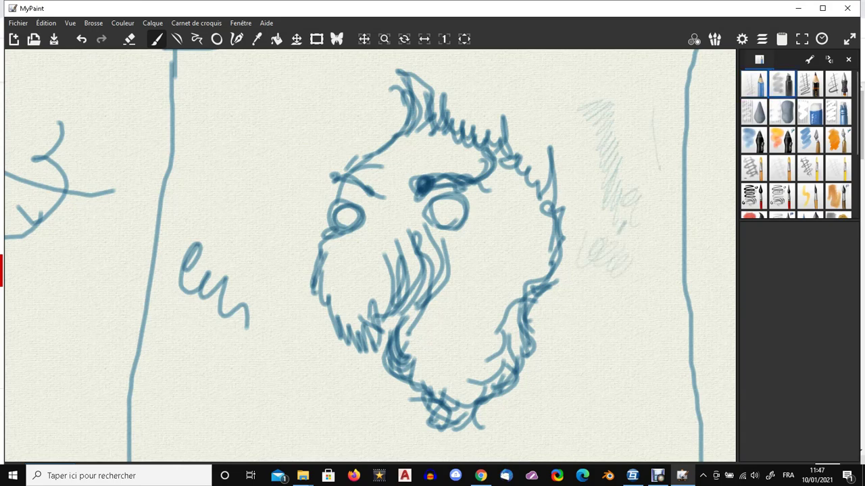
{"action": "mouse_move", "coordinate": [603, 226]}
{"action": "left_mouse_down"}
{"action": "mouse_move", "coordinate": [606, 250]}
{"action": "mouse_move", "coordinate": [629, 282]}
{"action": "mouse_move", "coordinate": [666, 258]}
{"action": "mouse_move", "coordinate": [667, 180]}
{"action": "mouse_move", "coordinate": [633, 316]}
{"action": "left_mouse_up"}
Step: Lighten part of the frame's right edge with the kneaded eraser and erase the face's right contour with the block eraser
{"action": "key", "text": "e"}
{"action": "left_click_drag", "start_coordinate": [684, 181], "coordinate": [684, 269]}
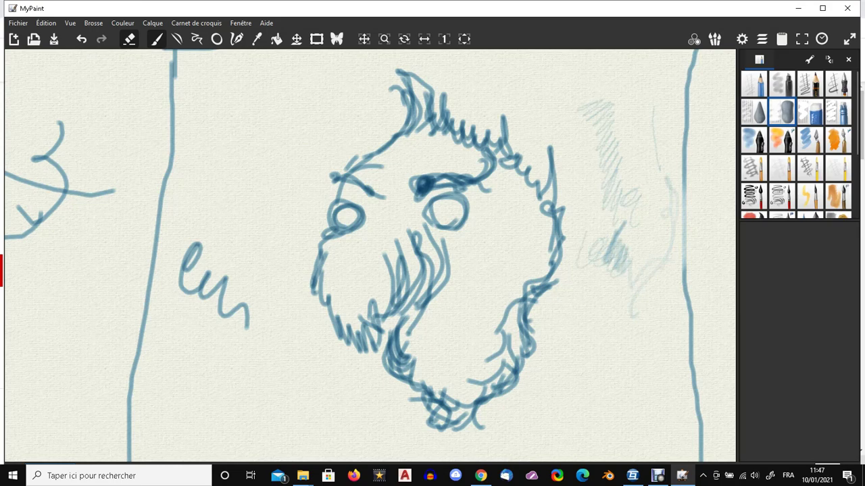
{"action": "left_click", "coordinate": [813, 114]}
{"action": "mouse_move", "coordinate": [558, 201]}
{"action": "left_mouse_down"}
{"action": "mouse_move", "coordinate": [540, 282]}
{"action": "mouse_move", "coordinate": [514, 323]}
{"action": "mouse_move", "coordinate": [514, 361]}
{"action": "mouse_move", "coordinate": [490, 397]}
{"action": "left_mouse_up"}
Step: Soften the dark scribble to the right of the face with the pointed grey eraser brush
{"action": "left_click", "coordinate": [756, 111]}
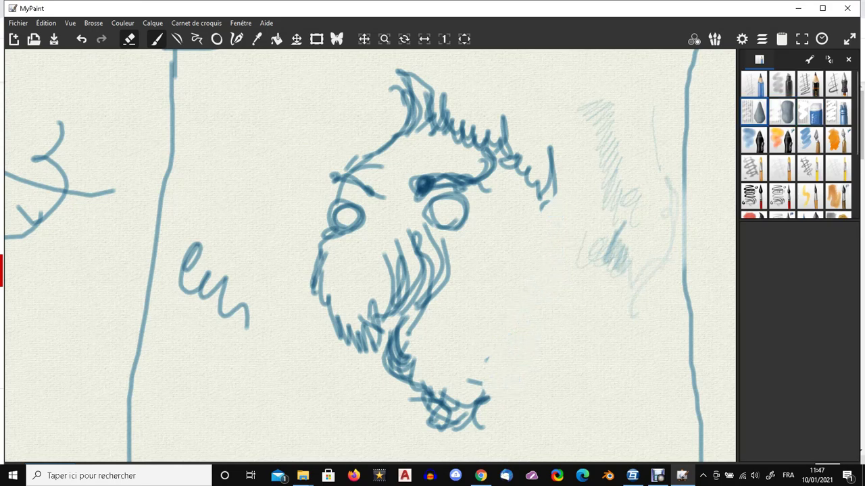
{"action": "left_click_drag", "start_coordinate": [616, 229], "coordinate": [608, 260]}
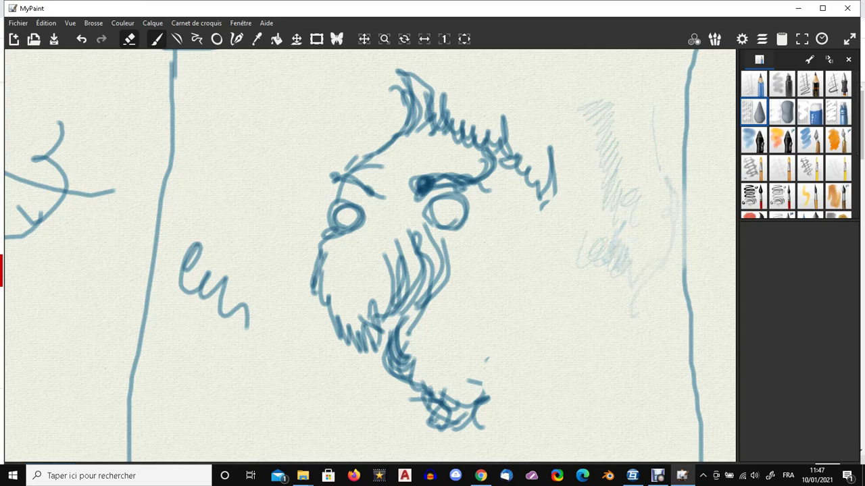
Step: Add a small patch of dark pen hatching right of the face and fade its upper part with the kneaded eraser
{"action": "left_click", "coordinate": [781, 84]}
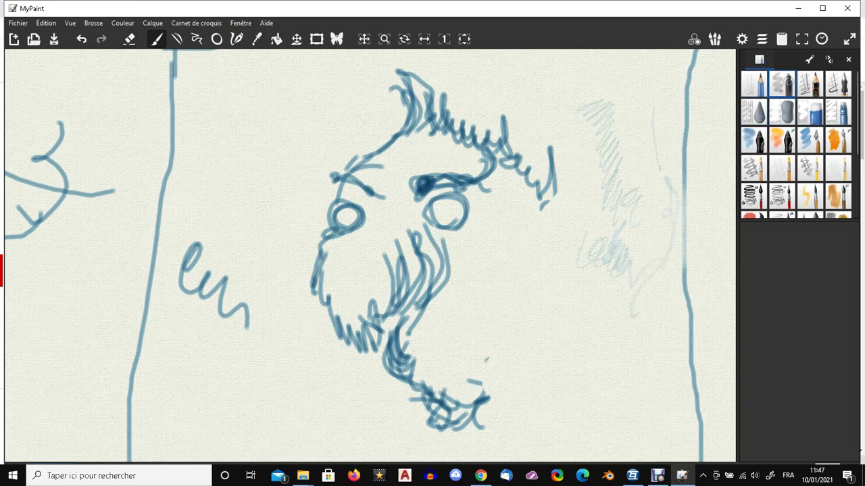
{"action": "left_click", "coordinate": [804, 82]}
{"action": "left_click", "coordinate": [841, 87]}
{"action": "mouse_move", "coordinate": [579, 214]}
{"action": "left_mouse_down"}
{"action": "mouse_move", "coordinate": [556, 227]}
{"action": "mouse_move", "coordinate": [575, 240]}
{"action": "mouse_move", "coordinate": [584, 233]}
{"action": "mouse_move", "coordinate": [574, 236]}
{"action": "left_mouse_up"}
{"action": "left_click_drag", "start_coordinate": [576, 215], "coordinate": [561, 234]}
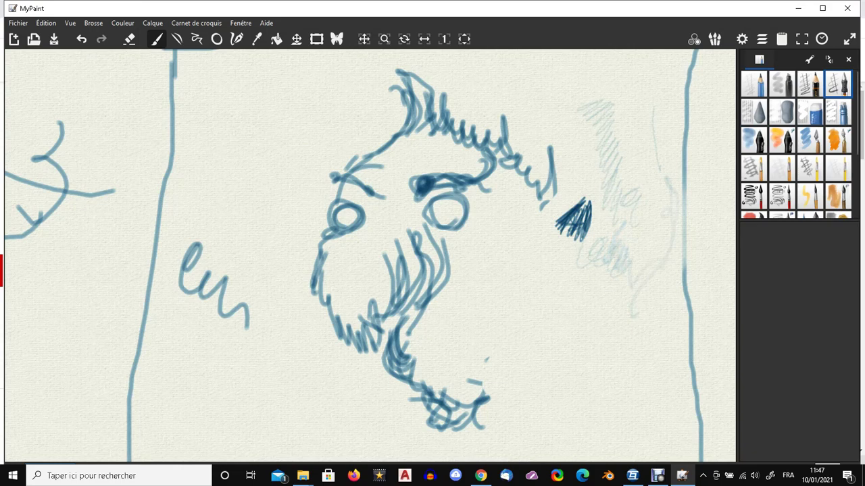
{"action": "left_click", "coordinate": [782, 111]}
{"action": "left_click_drag", "start_coordinate": [588, 200], "coordinate": [567, 230]}
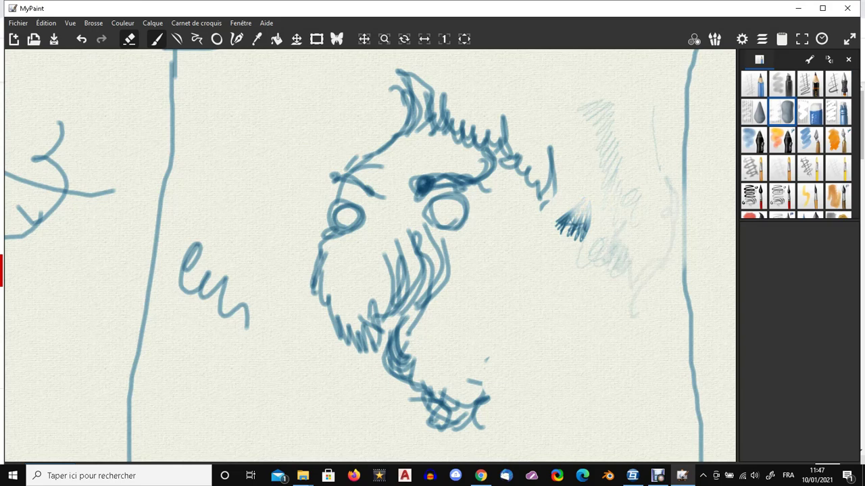
{"action": "left_click", "coordinate": [862, 125]}
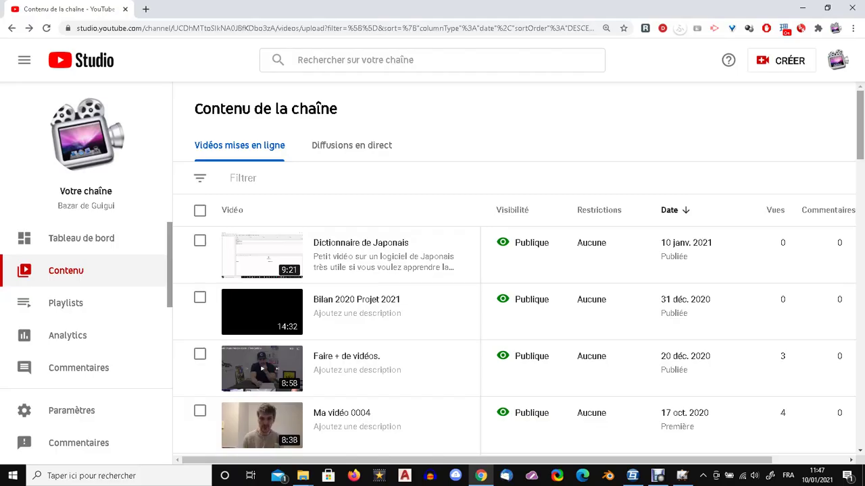
{"action": "left_click", "coordinate": [681, 476]}
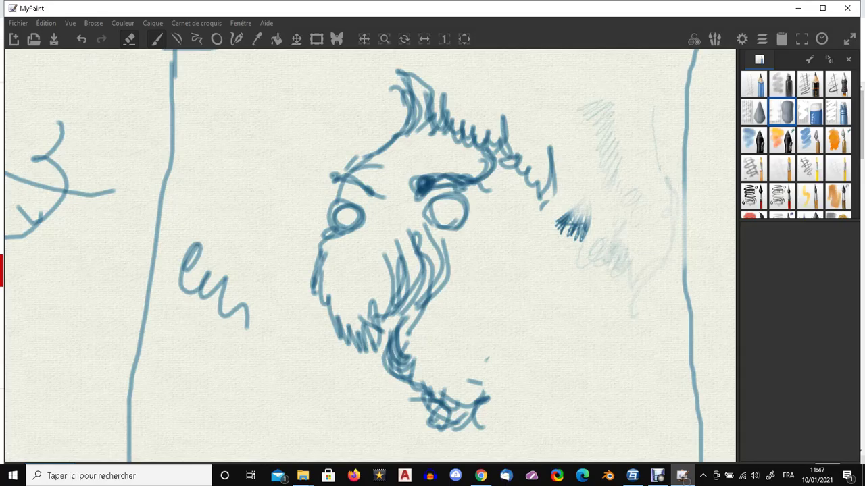
Step: Draw a thin zigzag, a bundle of long curved lines and a spiral below the hatching with the fine ink brush
{"action": "key", "text": "e"}
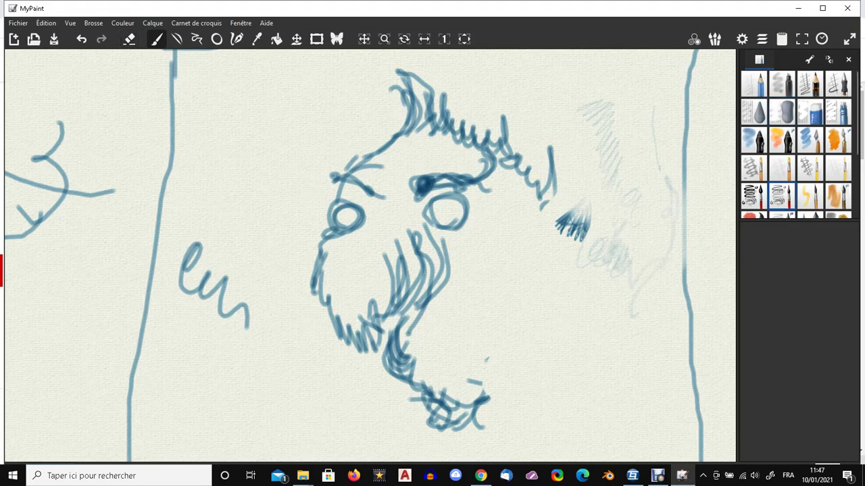
{"action": "mouse_move", "coordinate": [543, 281]}
{"action": "left_mouse_down"}
{"action": "mouse_move", "coordinate": [575, 295]}
{"action": "mouse_move", "coordinate": [566, 343]}
{"action": "left_mouse_up"}
{"action": "left_click_drag", "start_coordinate": [600, 265], "coordinate": [596, 348]}
{"action": "mouse_move", "coordinate": [629, 272]}
{"action": "left_mouse_down"}
{"action": "mouse_move", "coordinate": [600, 350]}
{"action": "mouse_move", "coordinate": [631, 365]}
{"action": "mouse_move", "coordinate": [622, 370]}
{"action": "left_mouse_up"}
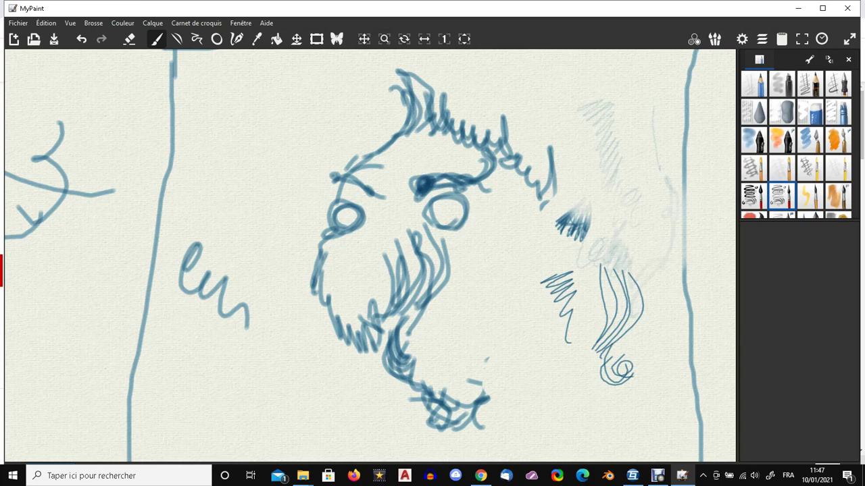
Step: Turn on eraser mode and switch from freehand painting to the Inking tool
{"action": "key", "text": "e"}
{"action": "key", "text": "e"}
{"action": "key", "text": "e"}
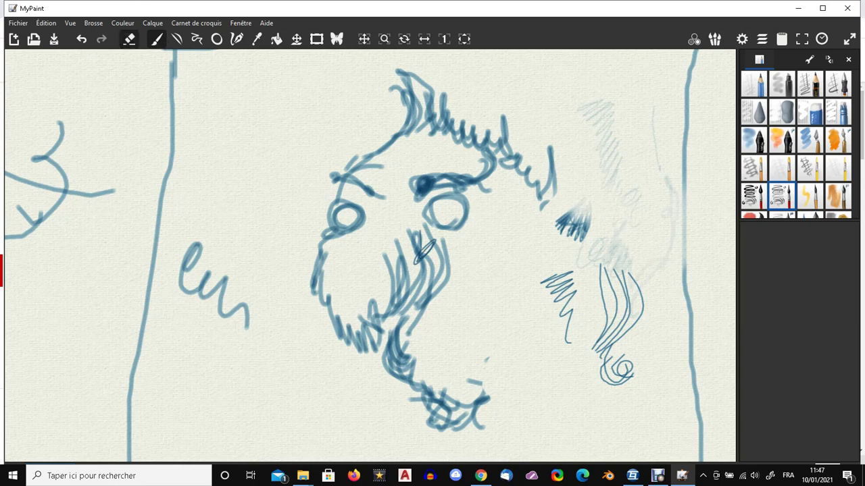
{"action": "left_click", "coordinate": [178, 39]}
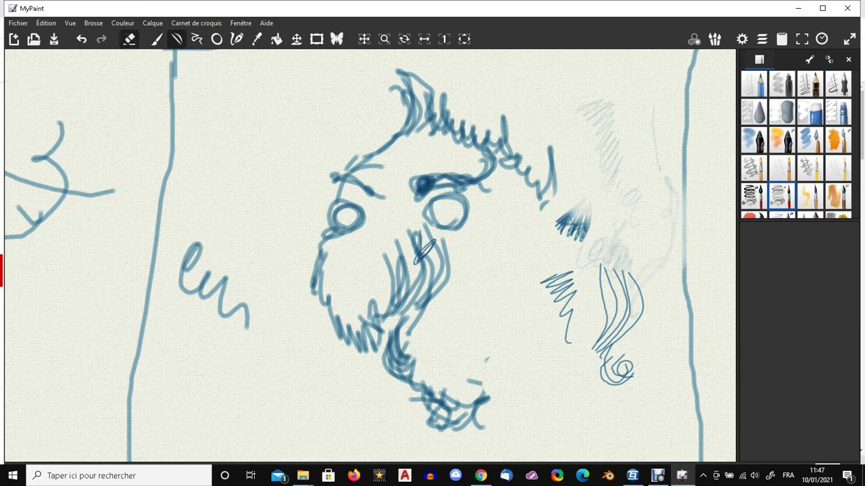
{"action": "left_click", "coordinate": [236, 39]}
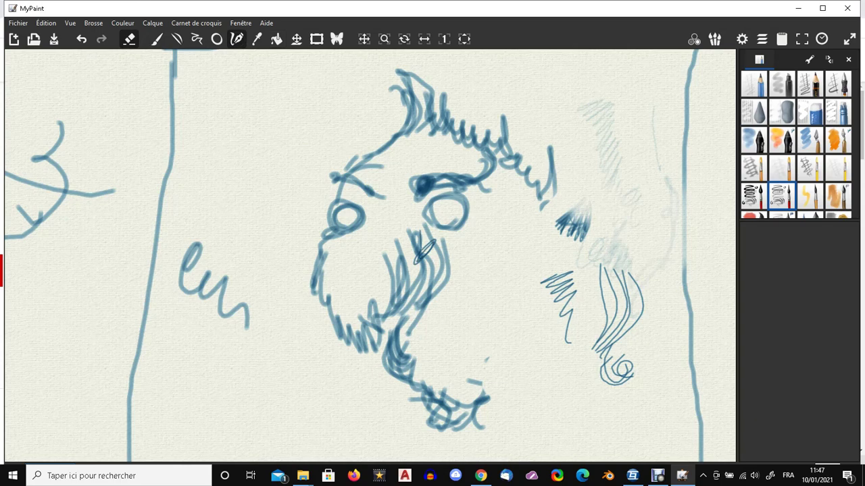
Step: Flood-fill the insides of both eye circles with the current dark blue
{"action": "left_click", "coordinate": [275, 38]}
{"action": "left_click", "coordinate": [448, 208]}
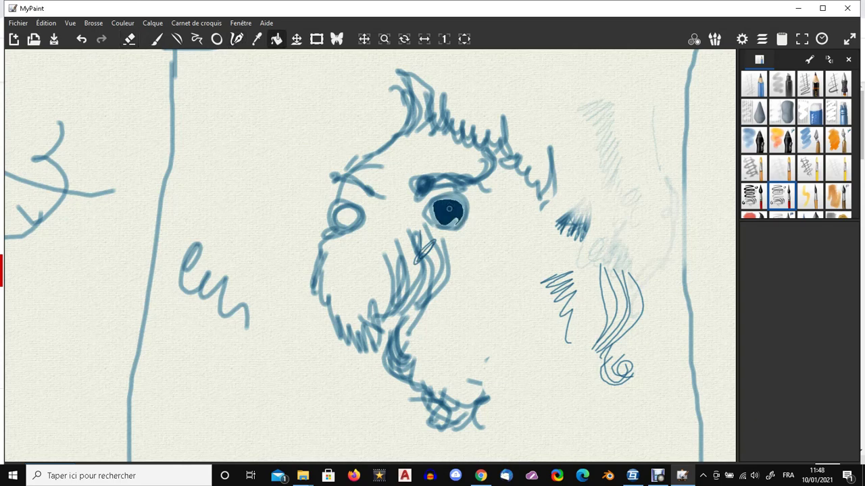
{"action": "left_click", "coordinate": [346, 216]}
Step: Set a vertical symmetry axis through the face and ink a mirrored wavy outline from hair to chin with the pen brush
{"action": "left_click", "coordinate": [336, 39]}
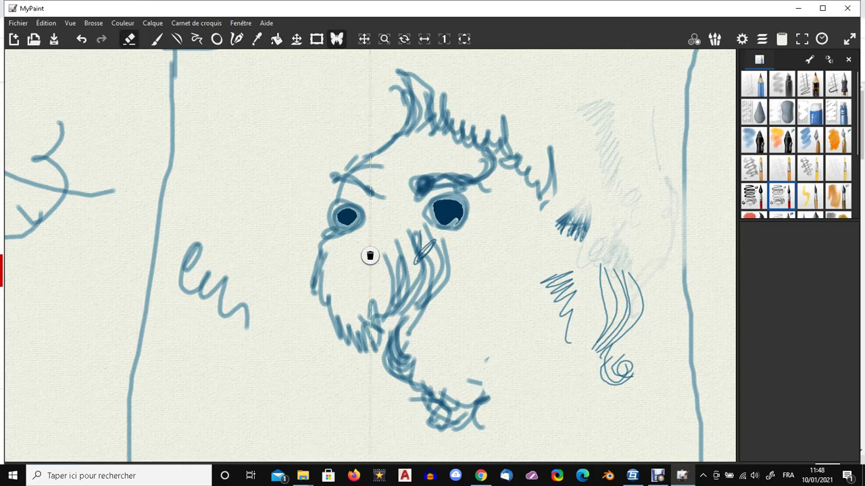
{"action": "left_click", "coordinate": [835, 83]}
{"action": "mouse_move", "coordinate": [373, 107]}
{"action": "left_mouse_down"}
{"action": "mouse_move", "coordinate": [459, 109]}
{"action": "mouse_move", "coordinate": [399, 179]}
{"action": "mouse_move", "coordinate": [427, 272]}
{"action": "mouse_move", "coordinate": [427, 320]}
{"action": "mouse_move", "coordinate": [393, 366]}
{"action": "mouse_move", "coordinate": [387, 412]}
{"action": "mouse_move", "coordinate": [442, 435]}
{"action": "mouse_move", "coordinate": [371, 447]}
{"action": "left_mouse_up"}
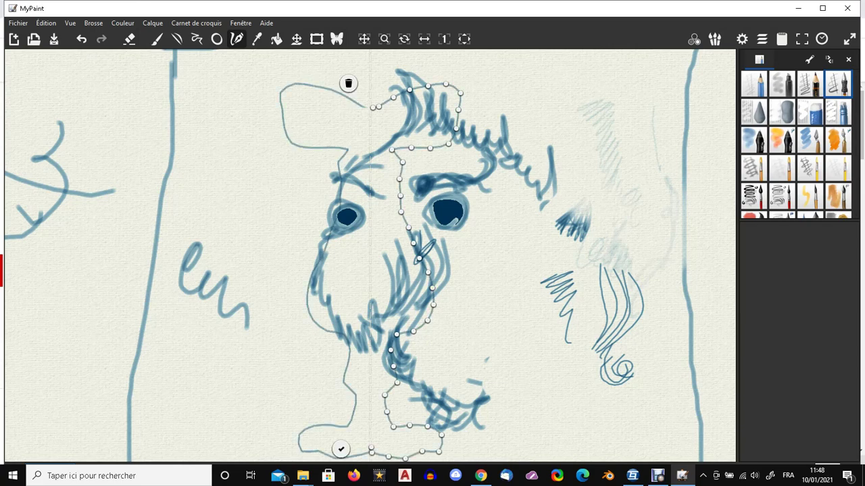
Step: Reshape the mirrored ink curve by pulling a top node up into a peak and the node beside the eye outward, then return to freehand painting
{"action": "left_click_drag", "start_coordinate": [394, 98], "coordinate": [391, 64]}
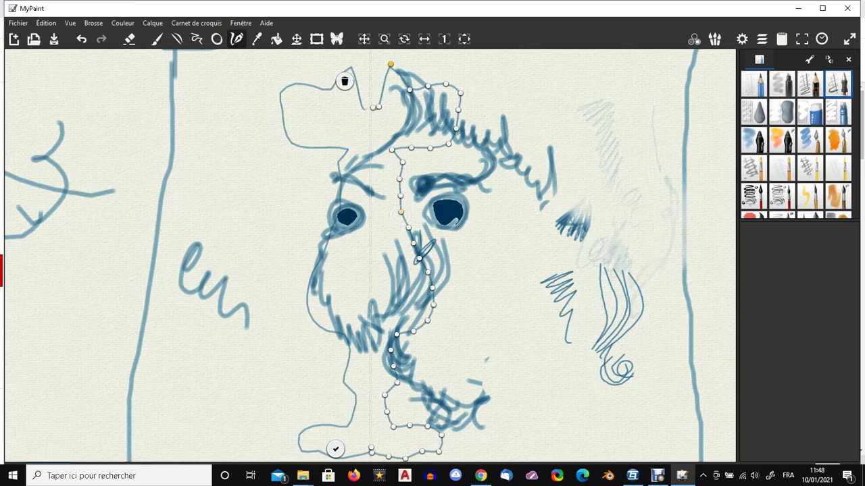
{"action": "left_click", "coordinate": [399, 214]}
{"action": "left_click_drag", "start_coordinate": [399, 214], "coordinate": [411, 211]}
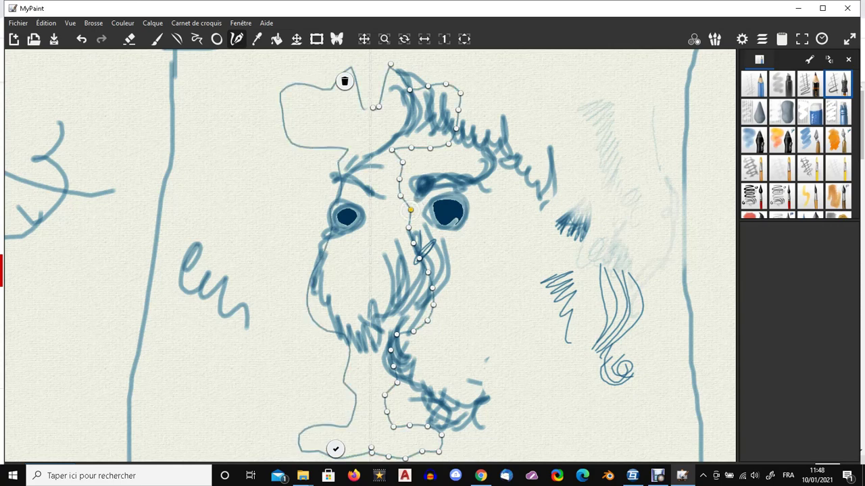
{"action": "left_click_drag", "start_coordinate": [410, 210], "coordinate": [424, 202]}
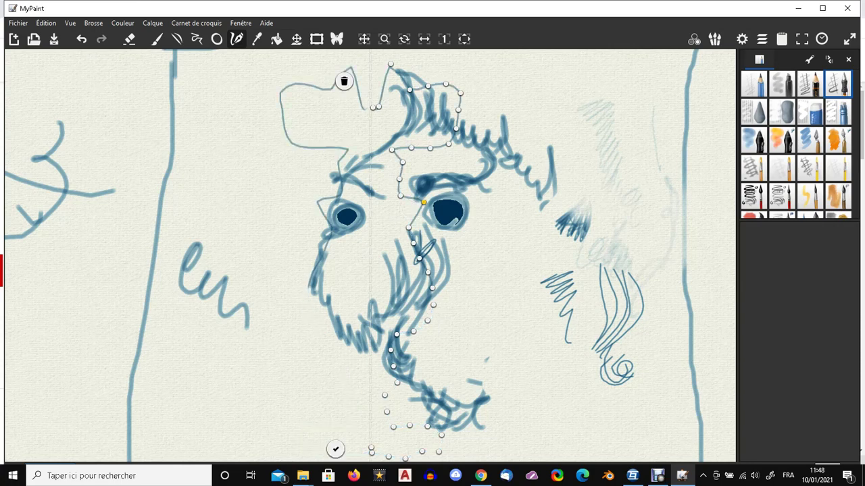
{"action": "left_click_drag", "start_coordinate": [438, 192], "coordinate": [437, 194]}
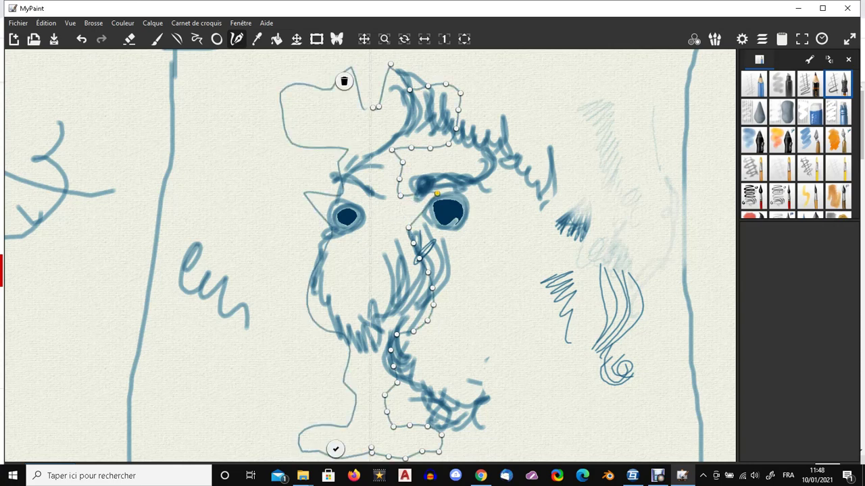
{"action": "key", "text": "b"}
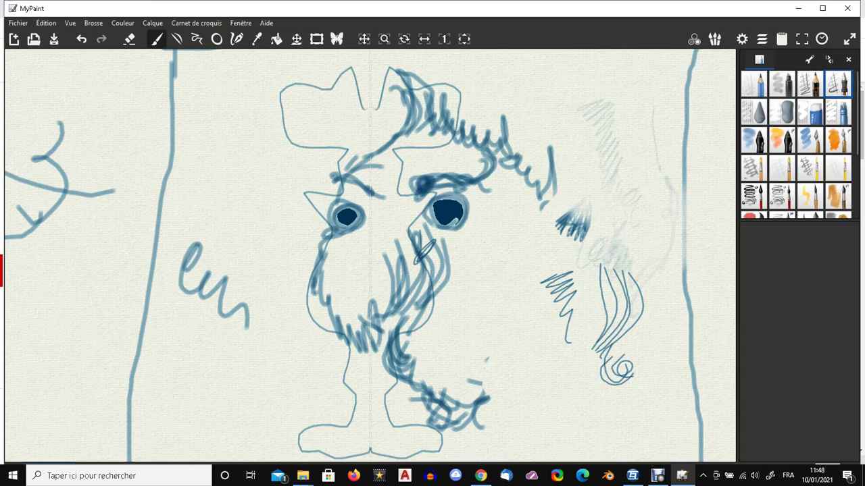
Step: Paint a long diagonal, a shorter crossing branch and a small stub beside the face with the fuzzy bristle brush, mirrored across the axis
{"action": "left_click", "coordinate": [810, 197]}
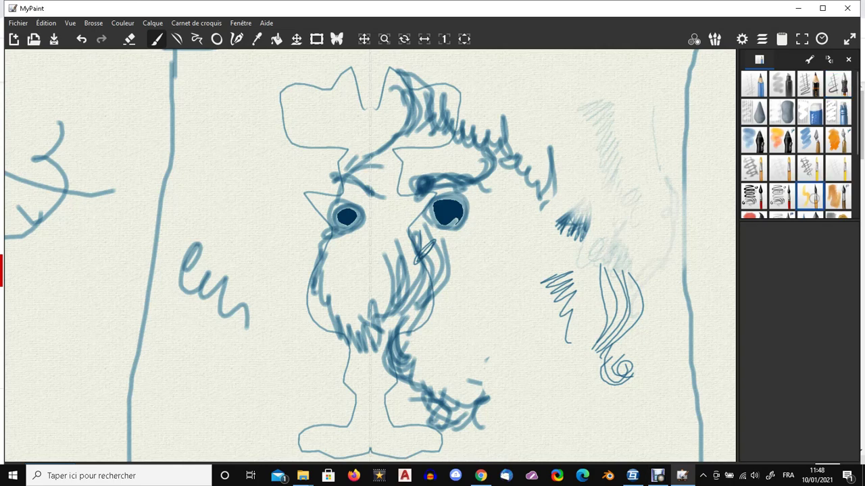
{"action": "left_click", "coordinate": [838, 197]}
{"action": "left_click", "coordinate": [634, 111]}
{"action": "mouse_move", "coordinate": [633, 110]}
{"action": "left_mouse_down"}
{"action": "mouse_move", "coordinate": [602, 179]}
{"action": "mouse_move", "coordinate": [535, 248]}
{"action": "mouse_move", "coordinate": [511, 296]}
{"action": "left_mouse_up"}
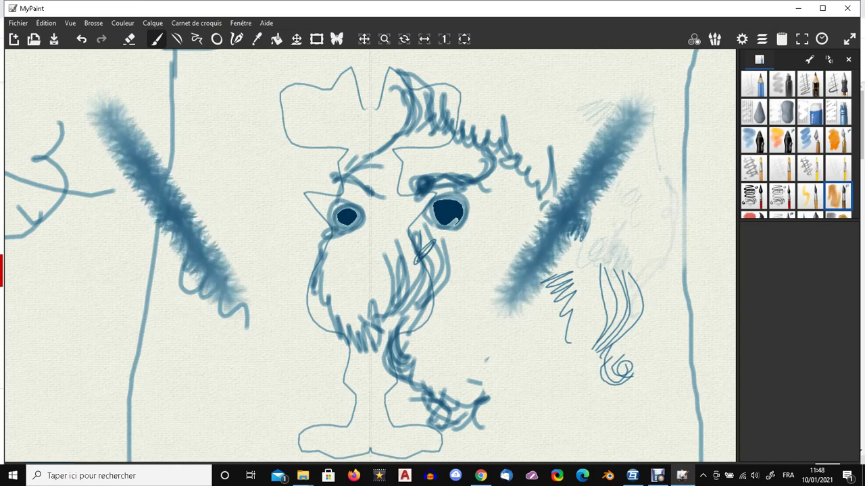
{"action": "mouse_move", "coordinate": [578, 200]}
{"action": "left_mouse_down"}
{"action": "mouse_move", "coordinate": [690, 279]}
{"action": "mouse_move", "coordinate": [703, 297]}
{"action": "left_mouse_up"}
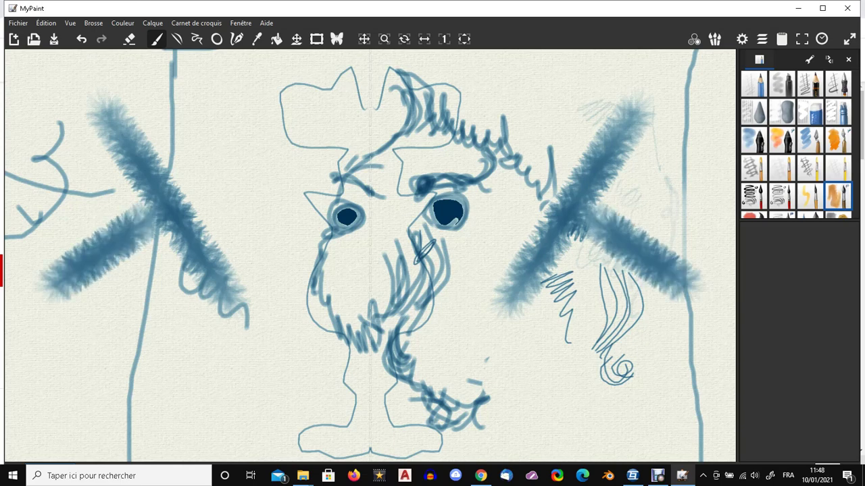
{"action": "mouse_move", "coordinate": [659, 229]}
{"action": "left_mouse_down"}
{"action": "mouse_move", "coordinate": [672, 238]}
{"action": "mouse_move", "coordinate": [676, 215]}
{"action": "left_mouse_up"}
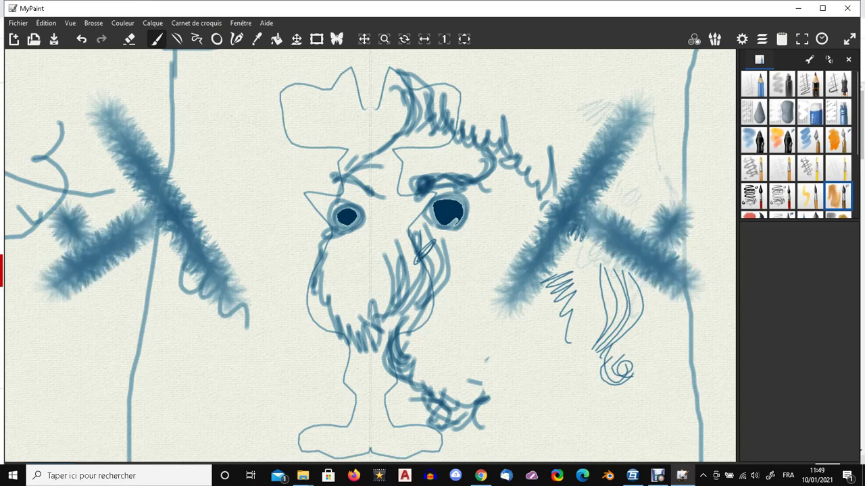
Step: Draw a long tapered slanted line and several short mirrored ticks above the fuzzy strokes and near the eyebrows with the pen brush
{"action": "left_click", "coordinate": [837, 84]}
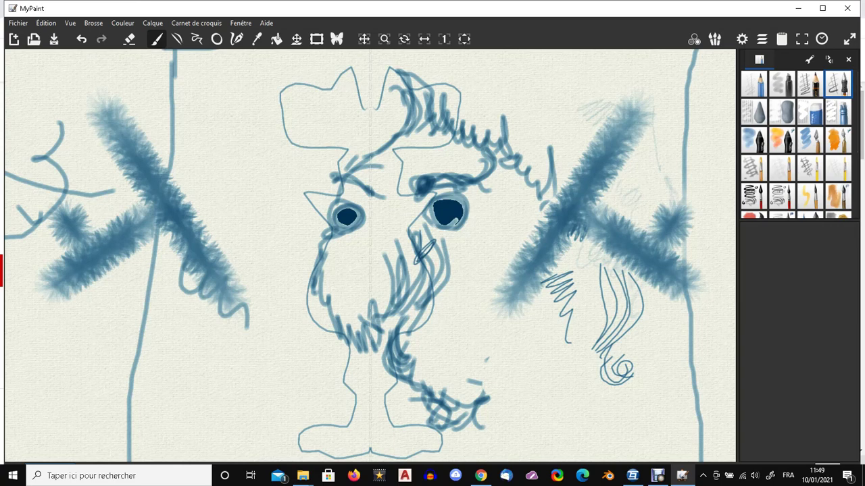
{"action": "left_click", "coordinate": [531, 120]}
{"action": "left_click_drag", "start_coordinate": [532, 120], "coordinate": [661, 80]}
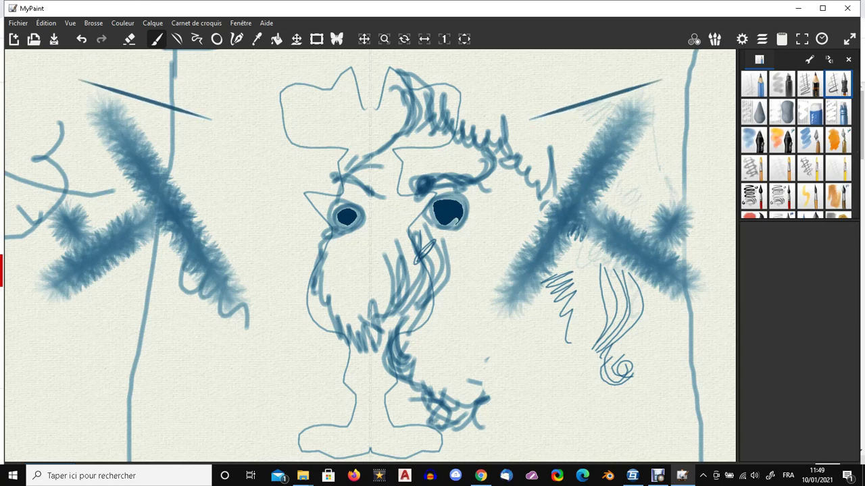
{"action": "left_click_drag", "start_coordinate": [597, 69], "coordinate": [597, 83]}
{"action": "left_click_drag", "start_coordinate": [598, 119], "coordinate": [600, 132]}
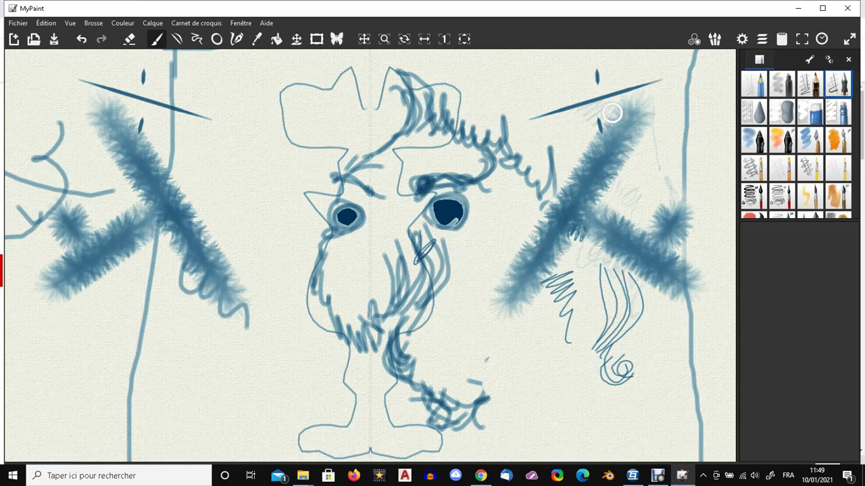
{"action": "left_click_drag", "start_coordinate": [602, 69], "coordinate": [600, 84]}
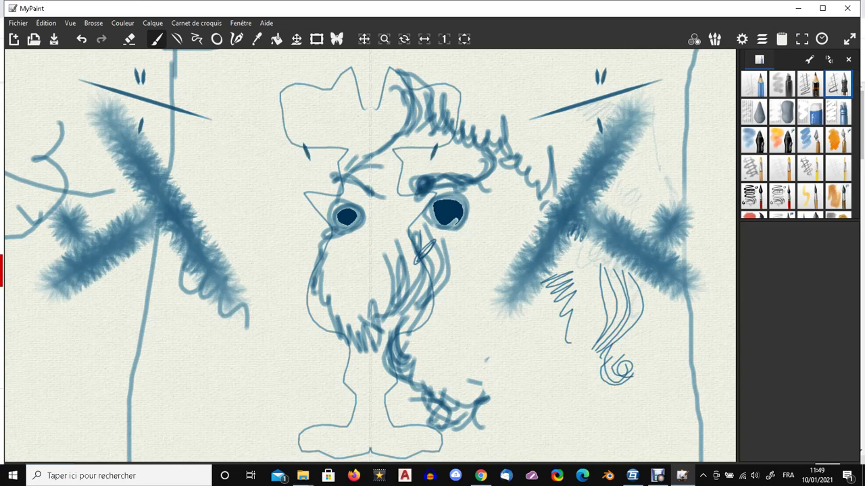
{"action": "left_click_drag", "start_coordinate": [440, 144], "coordinate": [440, 164]}
Step: Start a new scratchpad in view and sketch a small round bearded head with two eyes in it
{"action": "left_click", "coordinate": [196, 24]}
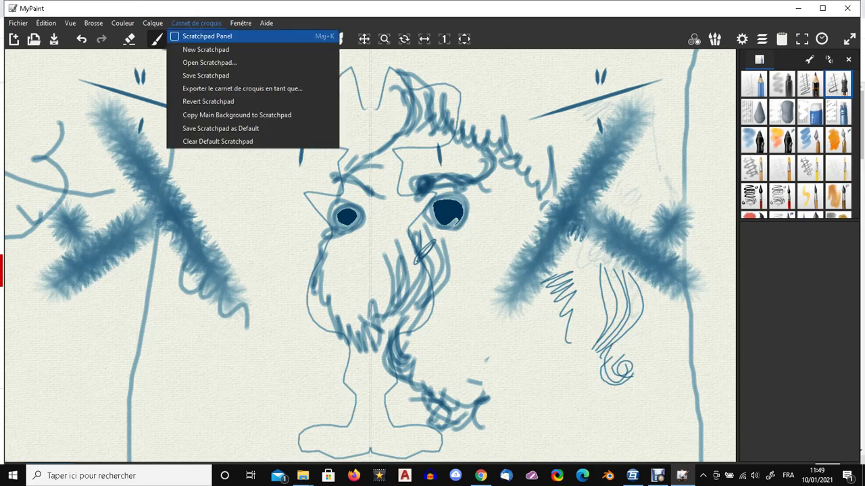
{"action": "left_click", "coordinate": [192, 49]}
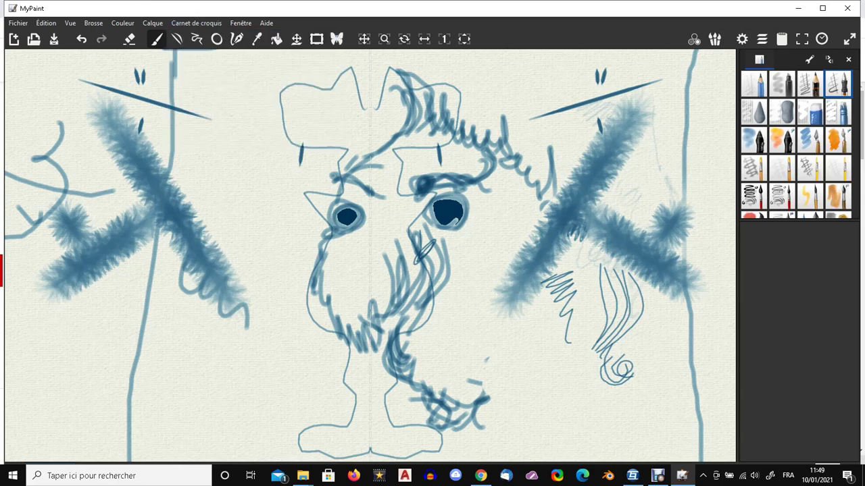
{"action": "left_click", "coordinate": [195, 23]}
{"action": "left_click", "coordinate": [173, 35]}
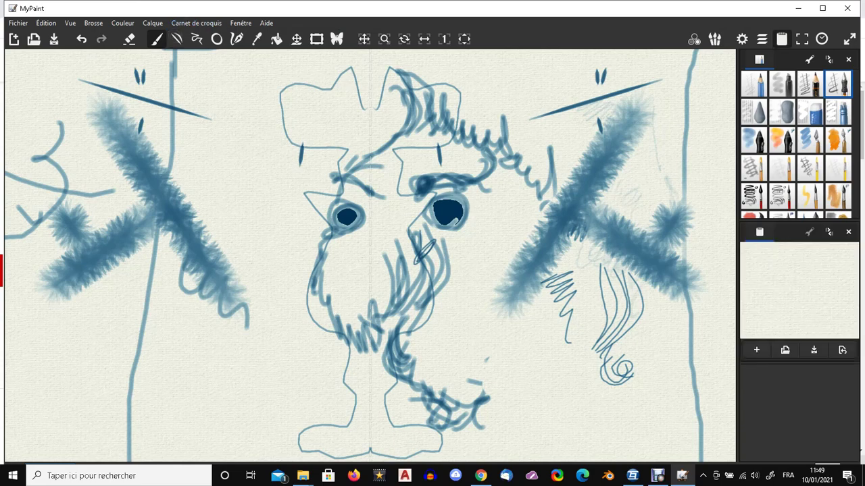
{"action": "mouse_move", "coordinate": [776, 266]}
{"action": "left_mouse_down"}
{"action": "mouse_move", "coordinate": [778, 300]}
{"action": "mouse_move", "coordinate": [790, 307]}
{"action": "mouse_move", "coordinate": [814, 273]}
{"action": "mouse_move", "coordinate": [784, 257]}
{"action": "mouse_move", "coordinate": [773, 277]}
{"action": "left_mouse_up"}
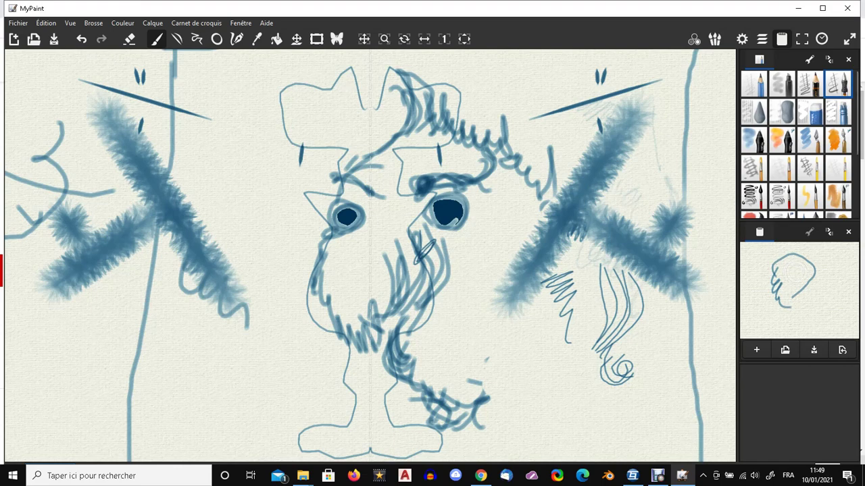
{"action": "left_click_drag", "start_coordinate": [795, 270], "coordinate": [785, 272]}
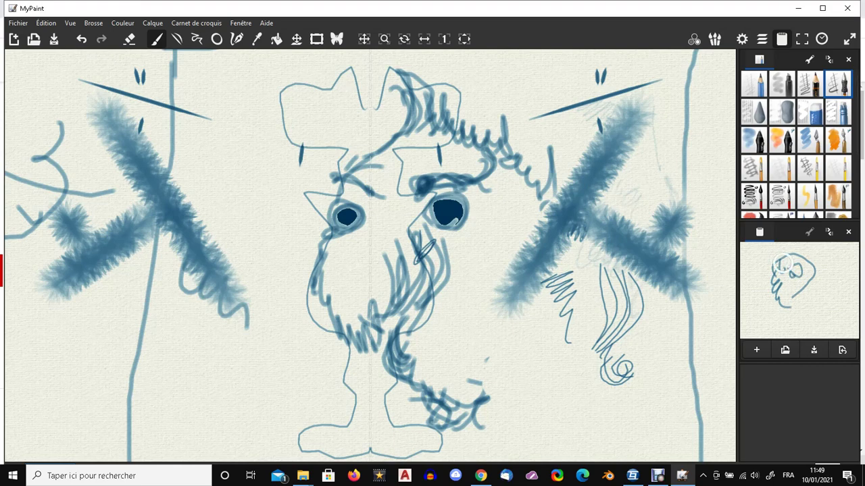